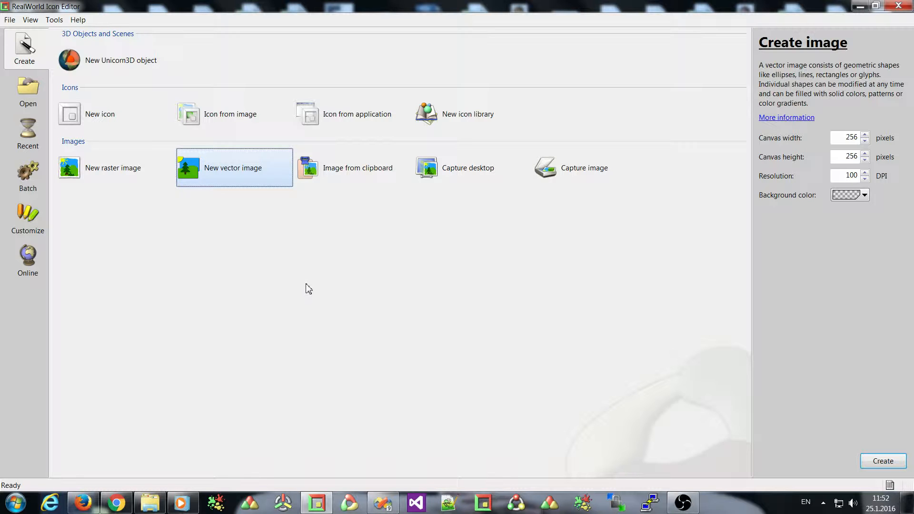
# Create a new 256 × 256 vector image and draw a radial-gradient rectangle about 201 by 115 pixels slightly above the canvas centre.
pyautogui.doubleClick(223, 175)
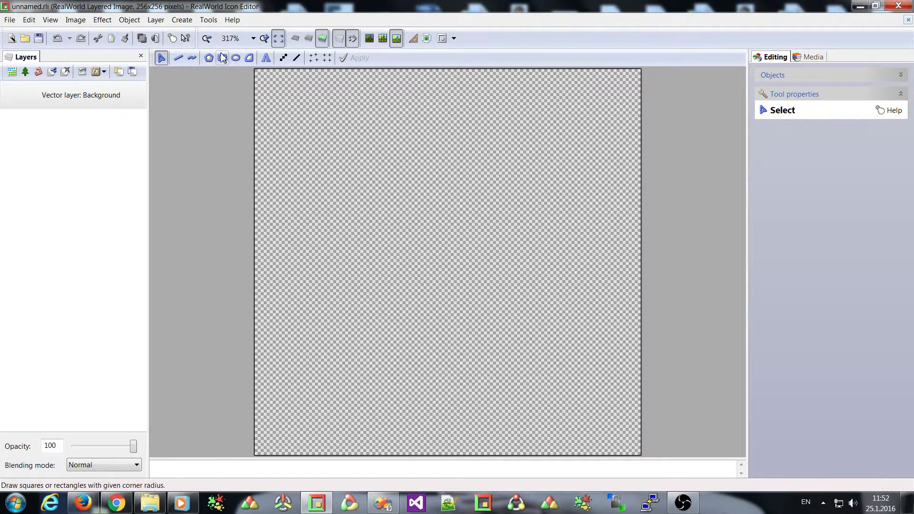
pyautogui.click(223, 58)
pyautogui.moveTo(312, 137); pyautogui.dragTo(615, 311)
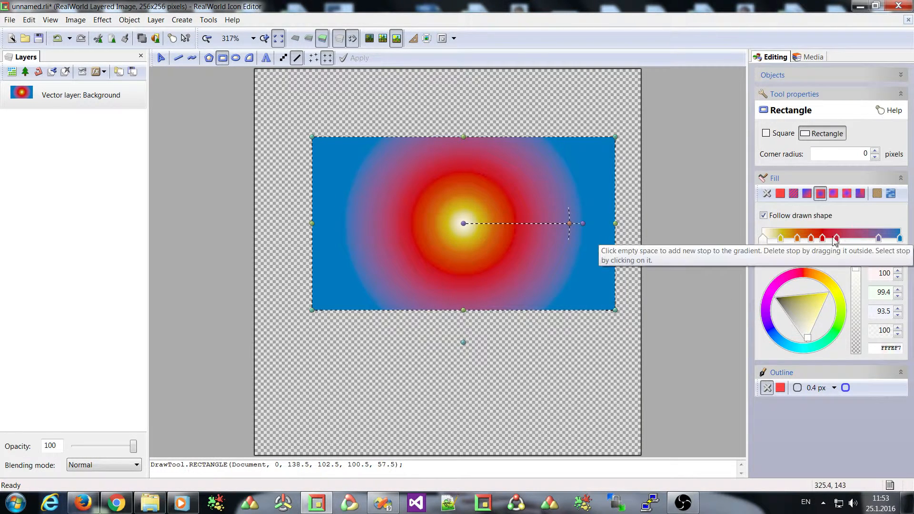
# Reverse the colour order of the rectangle's radial gradient and reverse it back.
pyautogui.rightClick(849, 237)
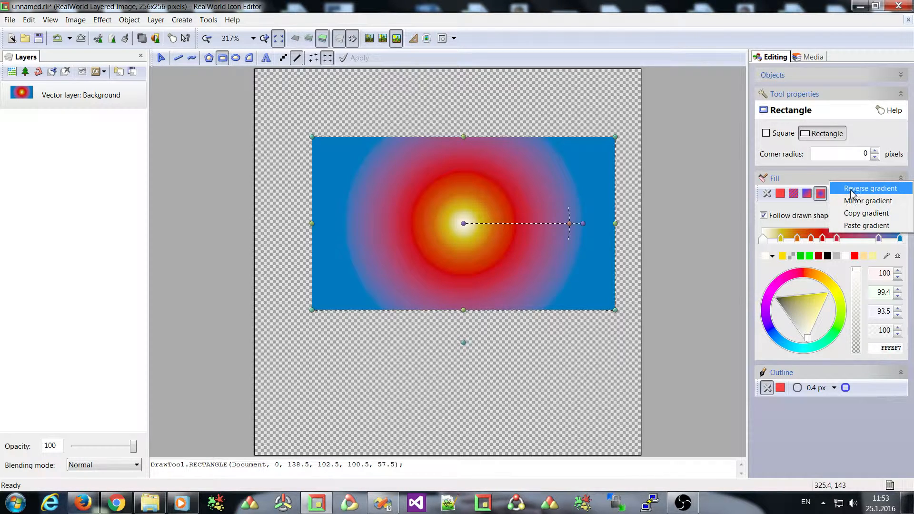
pyautogui.click(852, 189)
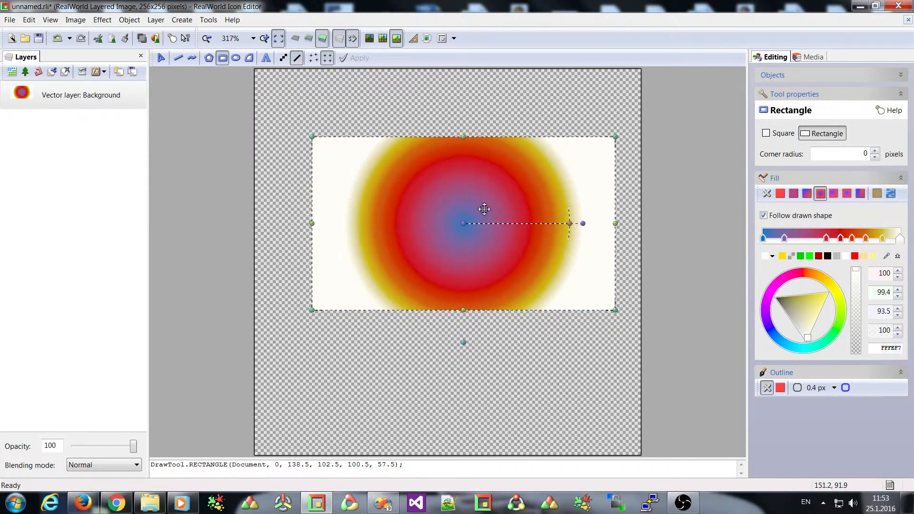
pyautogui.rightClick(809, 237)
pyautogui.click(847, 187)
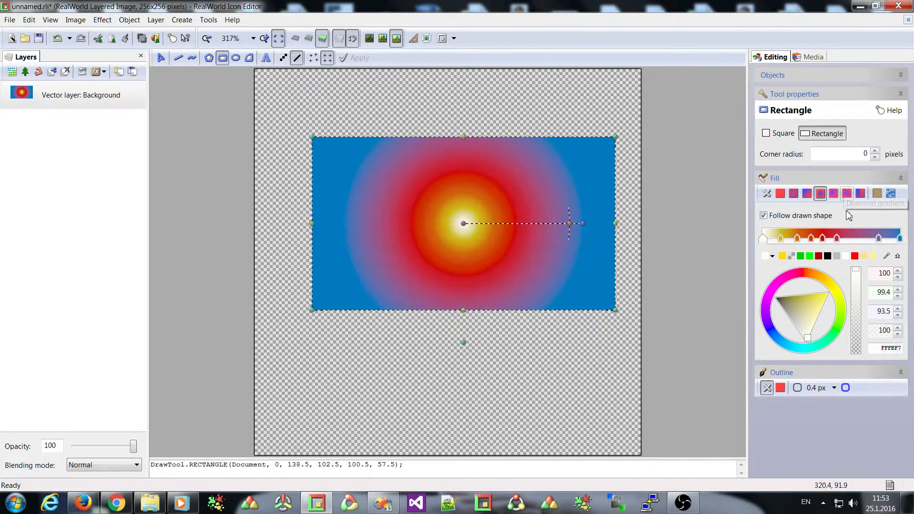
# Mirror the rectangle's radial gradient and undo the mirroring.
pyautogui.rightClick(853, 236)
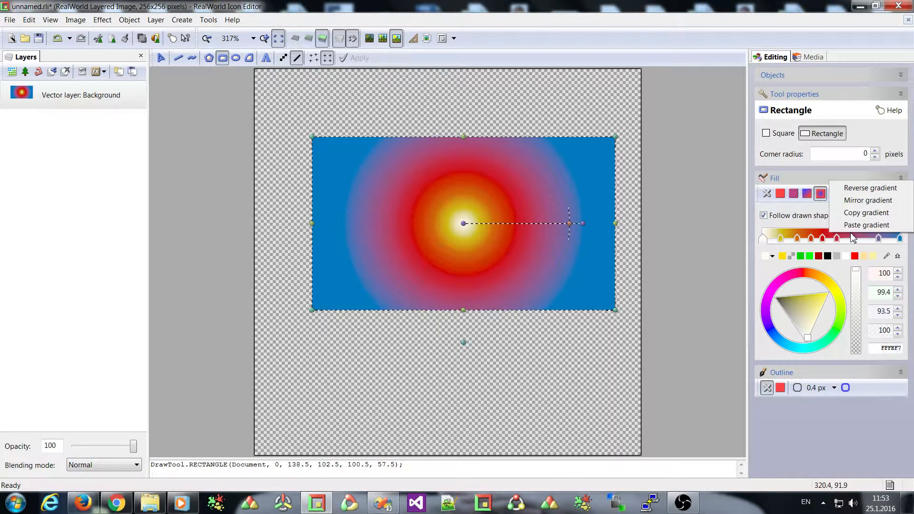
pyautogui.click(852, 204)
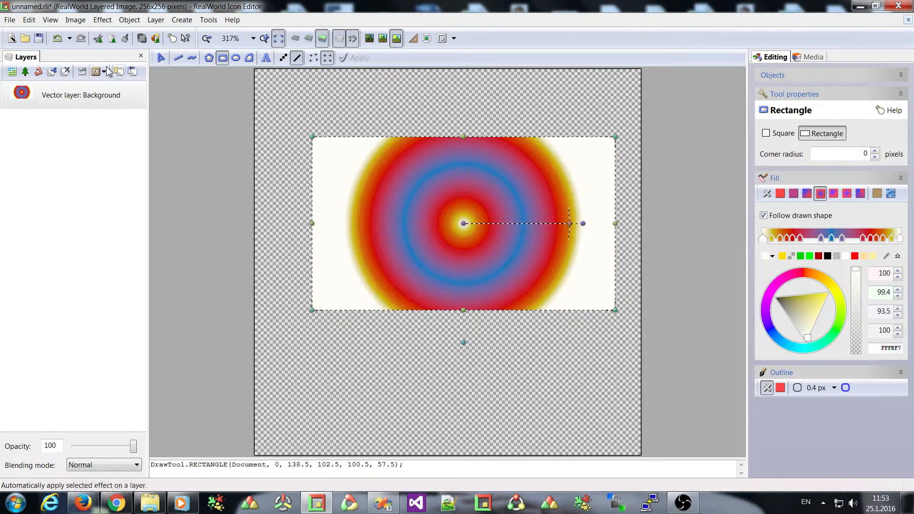
pyautogui.click(57, 38)
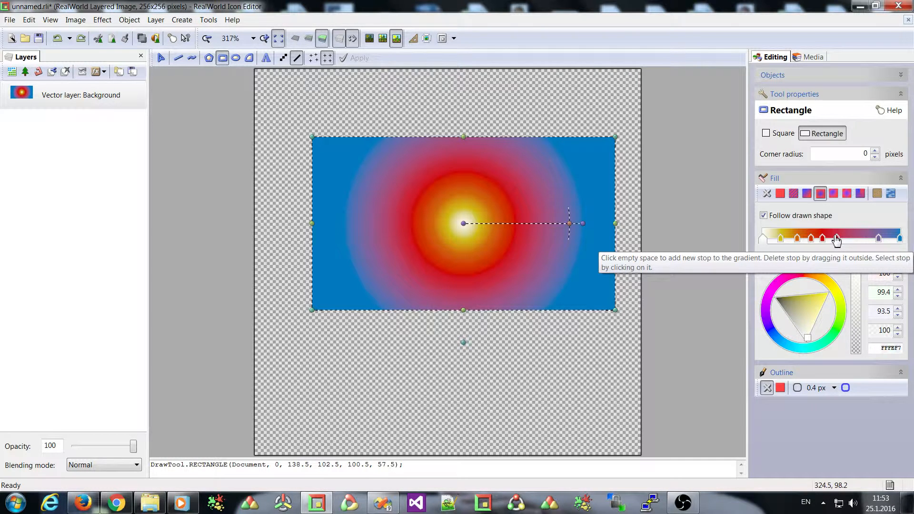
# Shift the dark pink gradient stop between the red and purple stops to 56.1% and copy the gradient.
pyautogui.moveTo(837, 239)
pyautogui.mouseDown()
pyautogui.moveTo(851, 241)
pyautogui.moveTo(841, 241)
pyautogui.mouseUp()
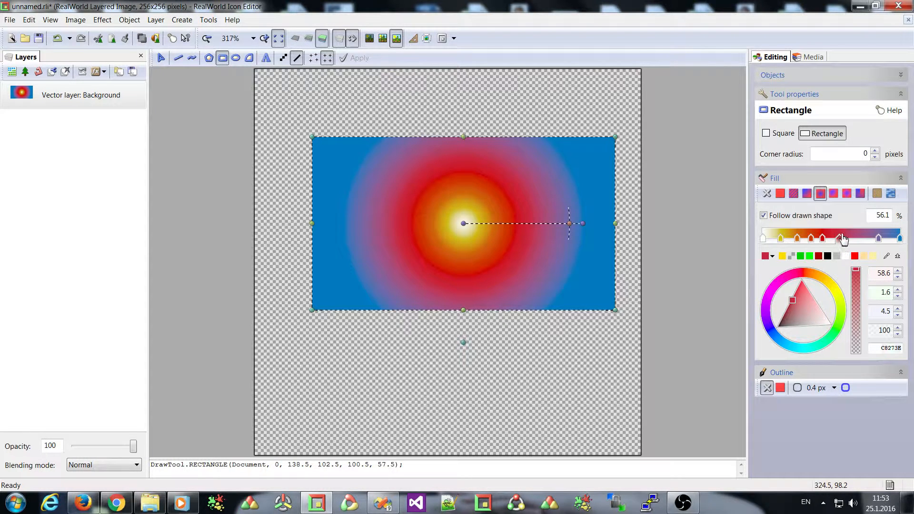
pyautogui.rightClick(841, 242)
pyautogui.click(857, 217)
# Delete the dark pink gradient stop and add a new stop at 61.2% between the red and purple stops.
pyautogui.moveTo(840, 239); pyautogui.dragTo(837, 239)
pyautogui.press('Delete')
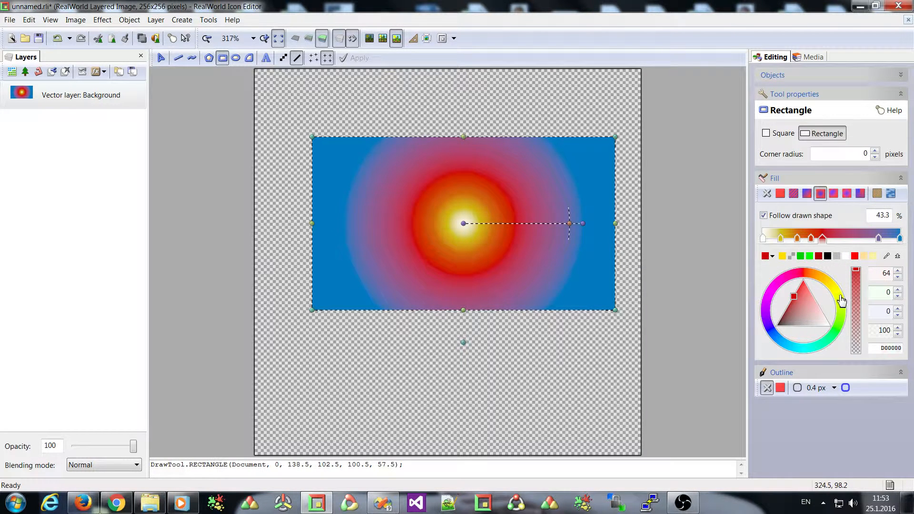
pyautogui.click(848, 238)
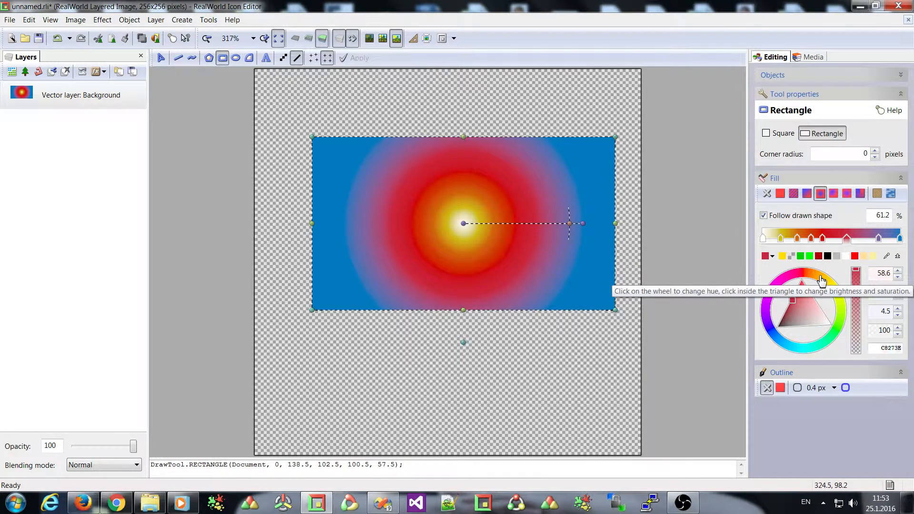
# Remove all gradient stops beyond the 61.2% stop and restore the full gradient by pasting the copied one.
pyautogui.rightClick(847, 239)
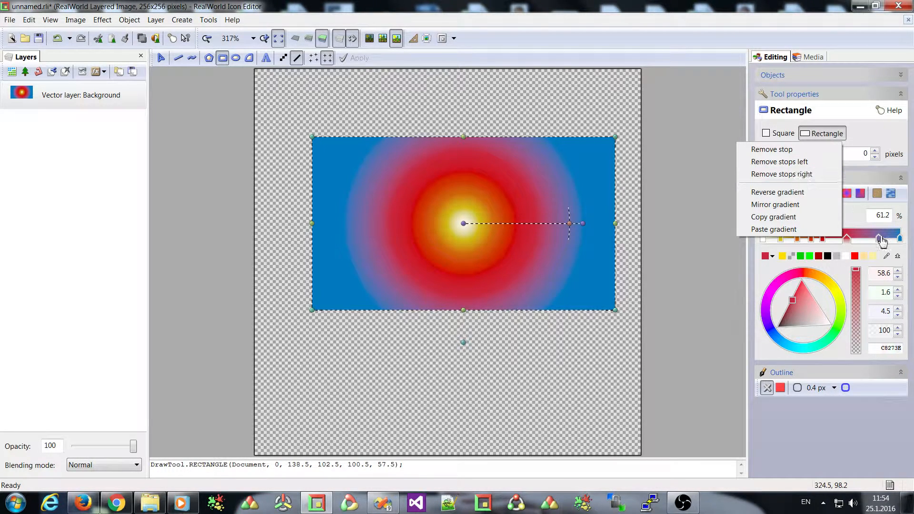
pyautogui.click(791, 174)
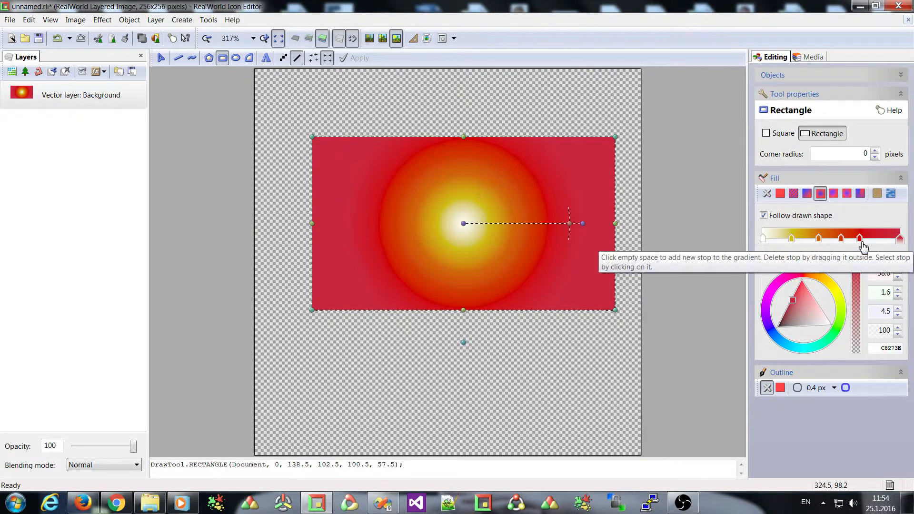
pyautogui.rightClick(832, 238)
pyautogui.click(852, 227)
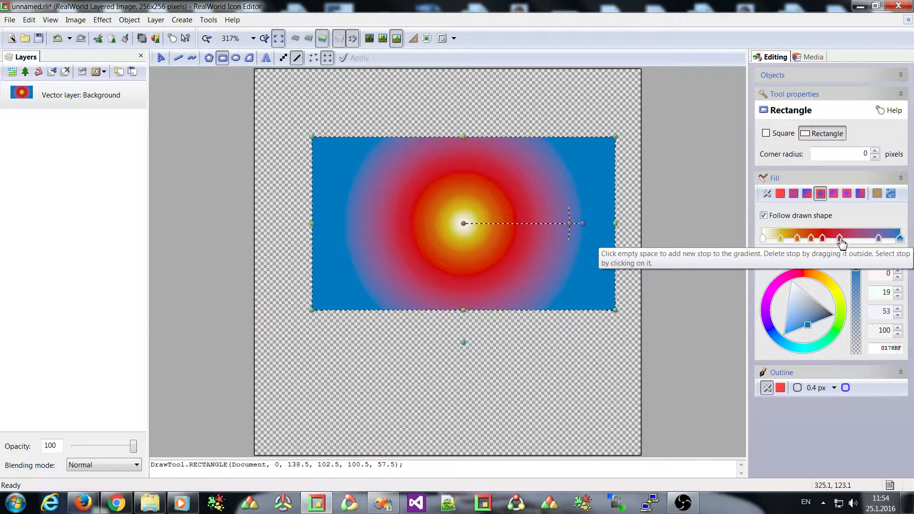
# Move the dark pink stop of the radial gradient to 66.1%.
pyautogui.moveTo(841, 239)
pyautogui.mouseDown()
pyautogui.moveTo(870, 242)
pyautogui.moveTo(852, 242)
pyautogui.mouseUp()
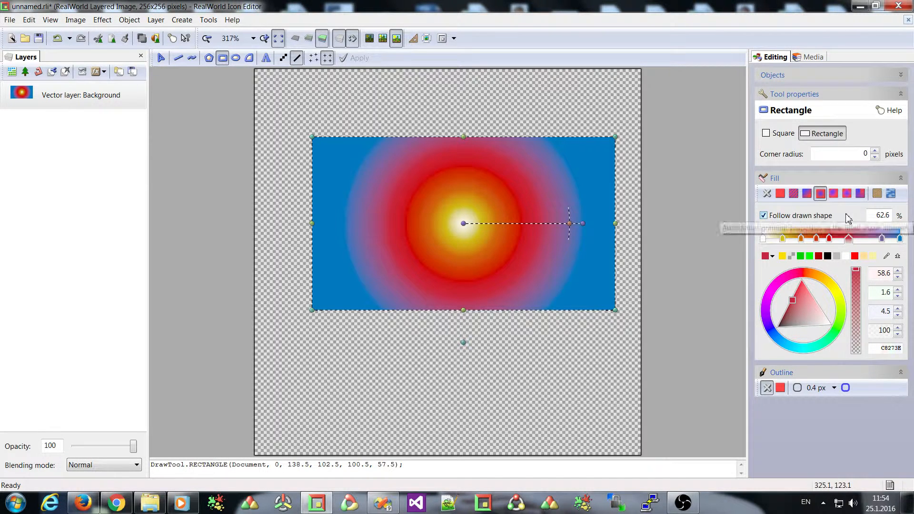
pyautogui.moveTo(851, 245); pyautogui.dragTo(855, 243)
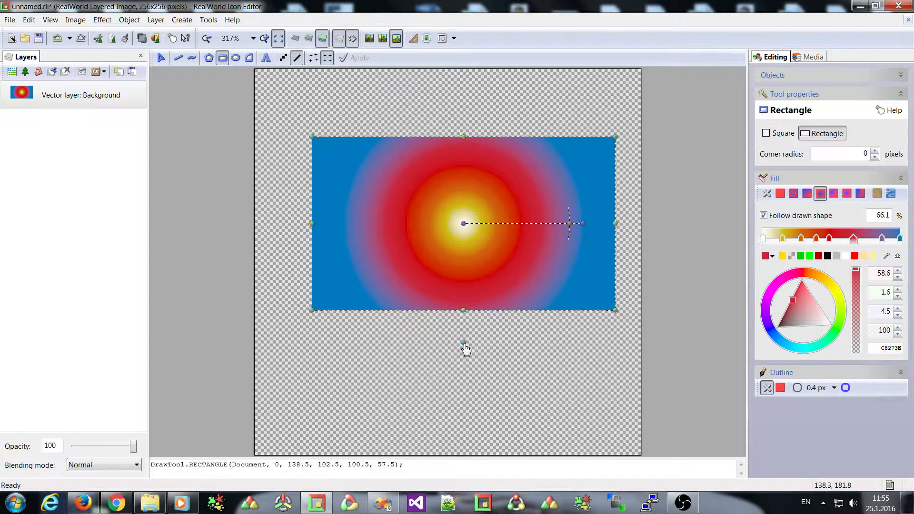
# Reshape the radial gradient into an ellipse, tilt it up towards the rectangle's upper-right corner, and widen its short axis.
pyautogui.moveTo(465, 345); pyautogui.dragTo(469, 266)
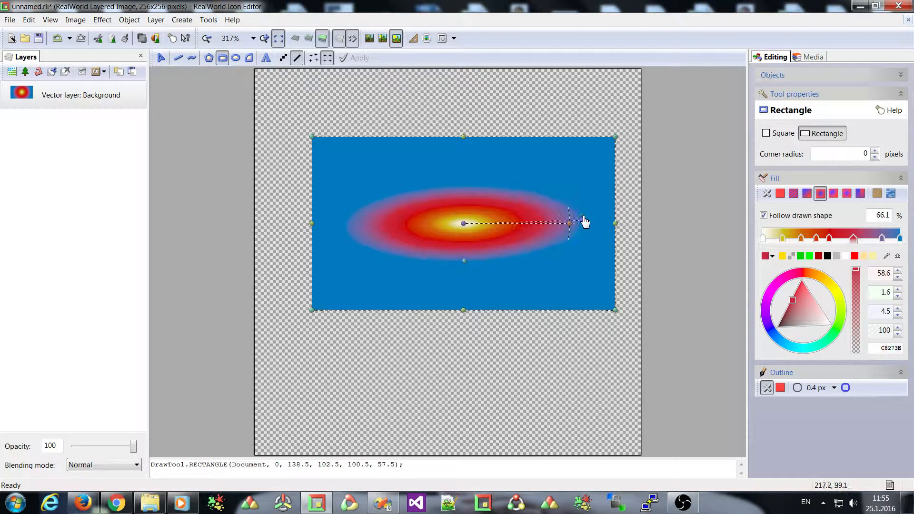
pyautogui.moveTo(585, 222); pyautogui.dragTo(582, 170)
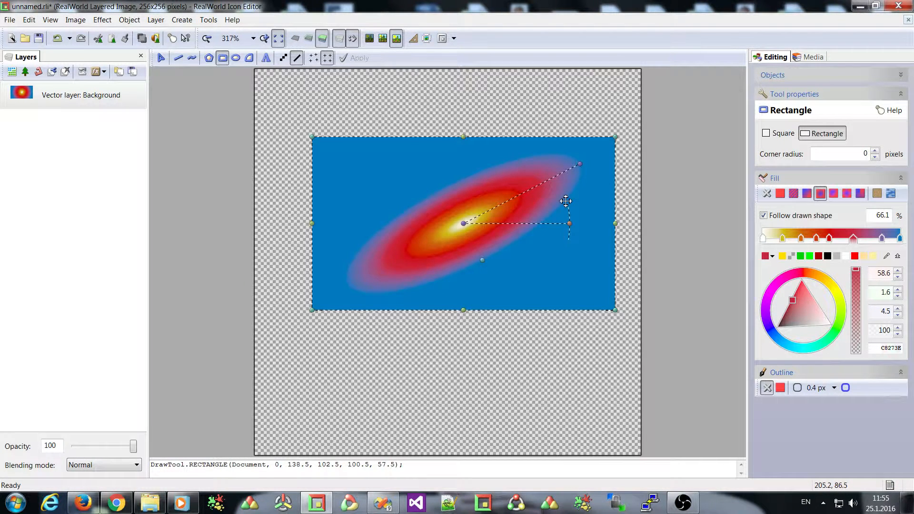
pyautogui.moveTo(483, 262); pyautogui.dragTo(504, 300)
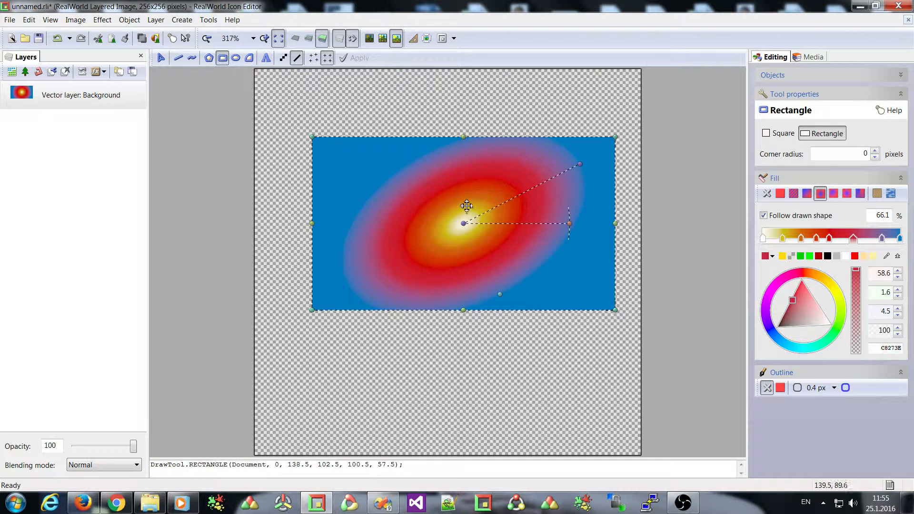
# Switch the fill to the gradient with an off-centre focal point and reposition that focal point up and left of the gradient's centre.
pyautogui.click(835, 196)
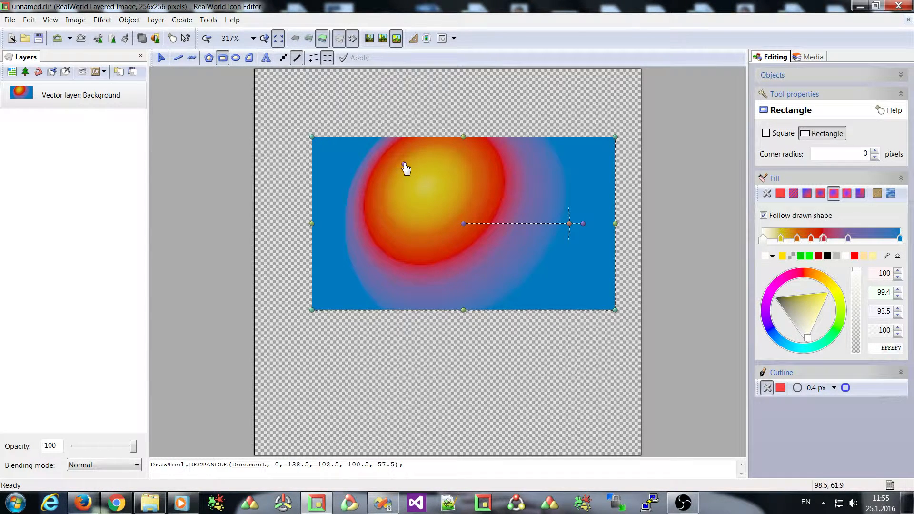
pyautogui.moveTo(404, 165); pyautogui.dragTo(359, 249)
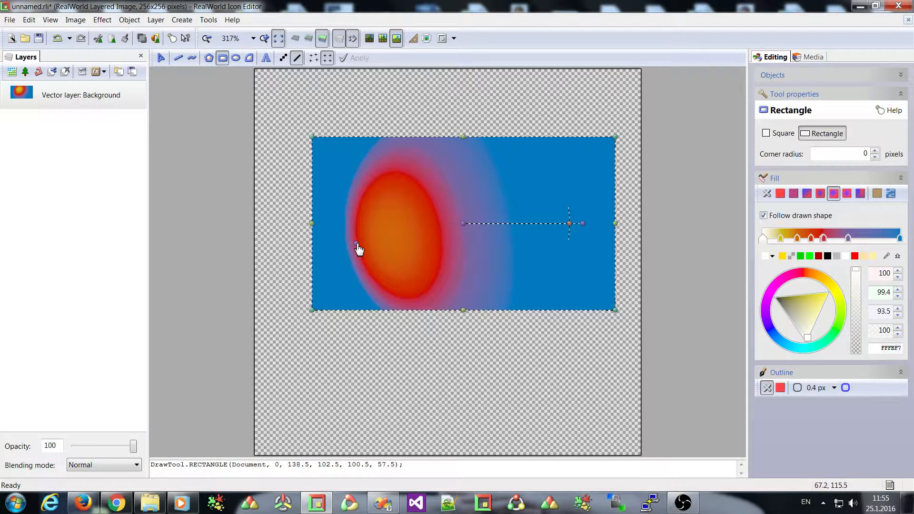
pyautogui.moveTo(358, 249); pyautogui.dragTo(381, 180)
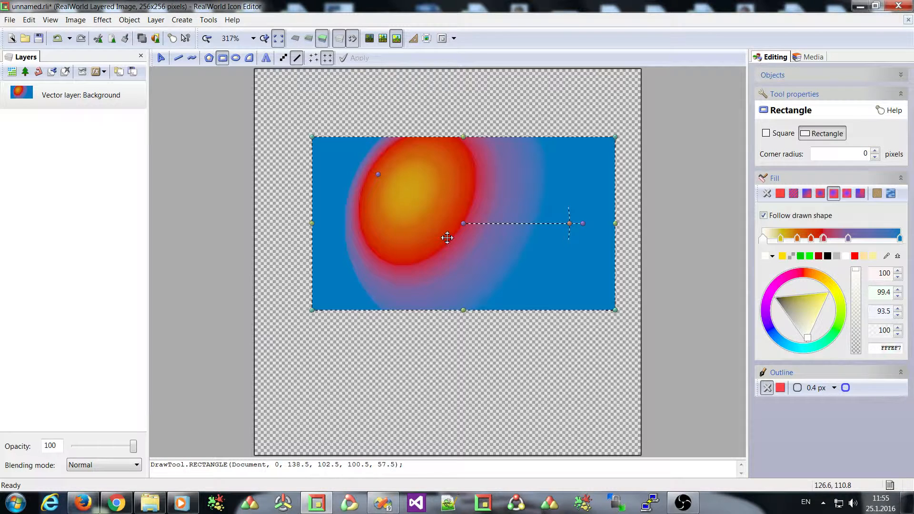
pyautogui.moveTo(379, 174); pyautogui.dragTo(390, 188)
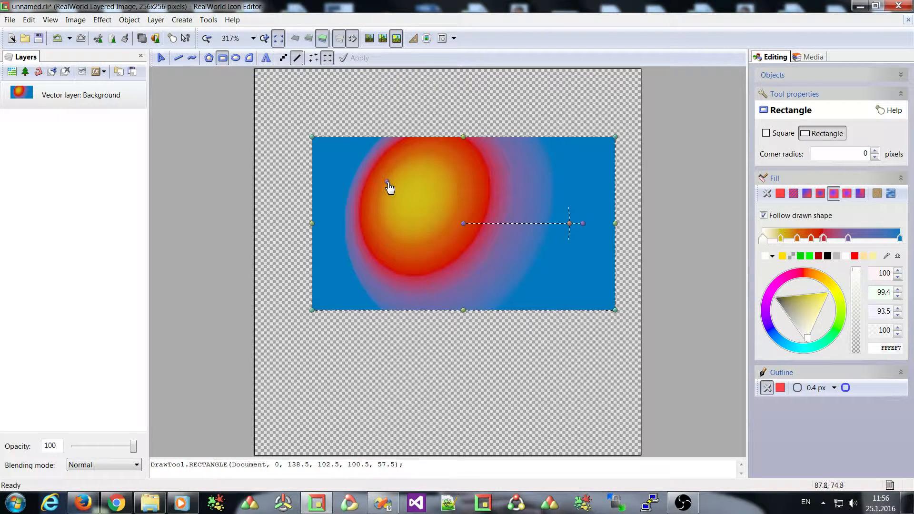
pyautogui.moveTo(390, 189); pyautogui.dragTo(400, 190)
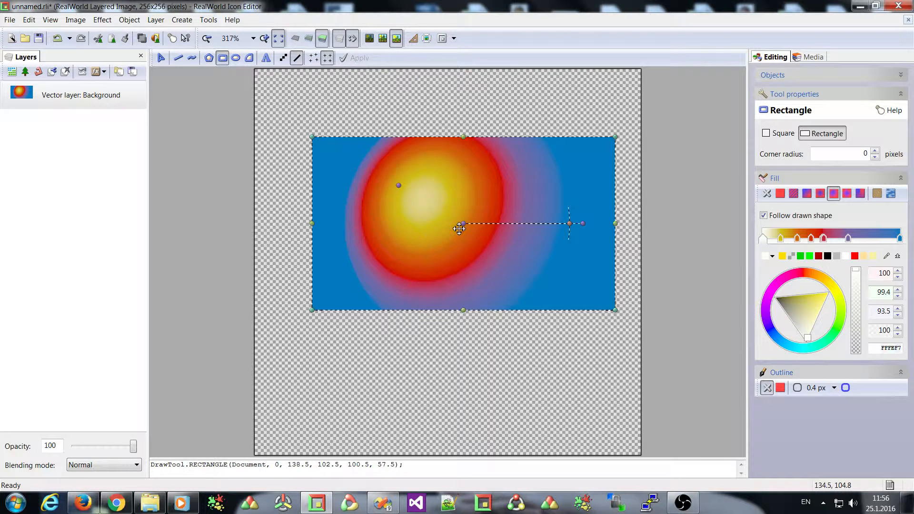
# Move the focal gradient's centre slightly up and right, shrink its radius, and shift the focal point towards its left edge.
pyautogui.moveTo(465, 228)
pyautogui.mouseDown()
pyautogui.moveTo(460, 247)
pyautogui.moveTo(472, 217)
pyautogui.mouseUp()
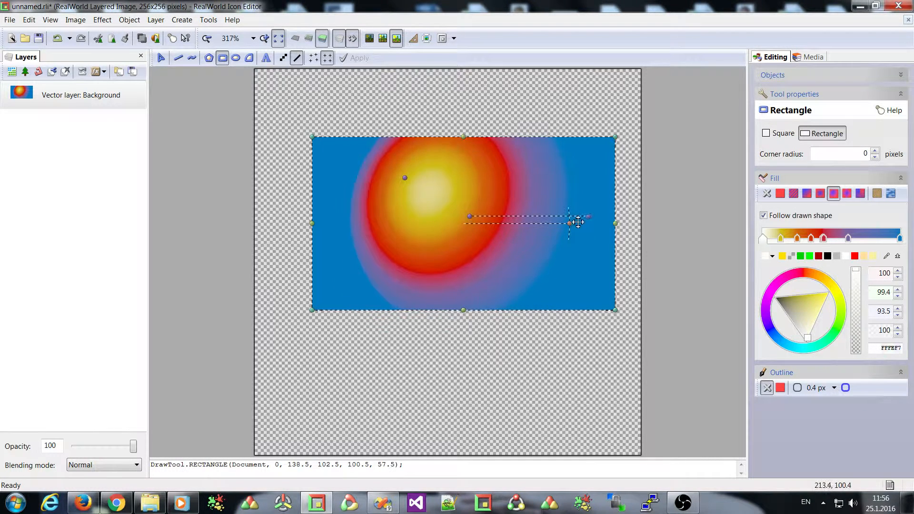
pyautogui.moveTo(594, 221); pyautogui.dragTo(554, 223)
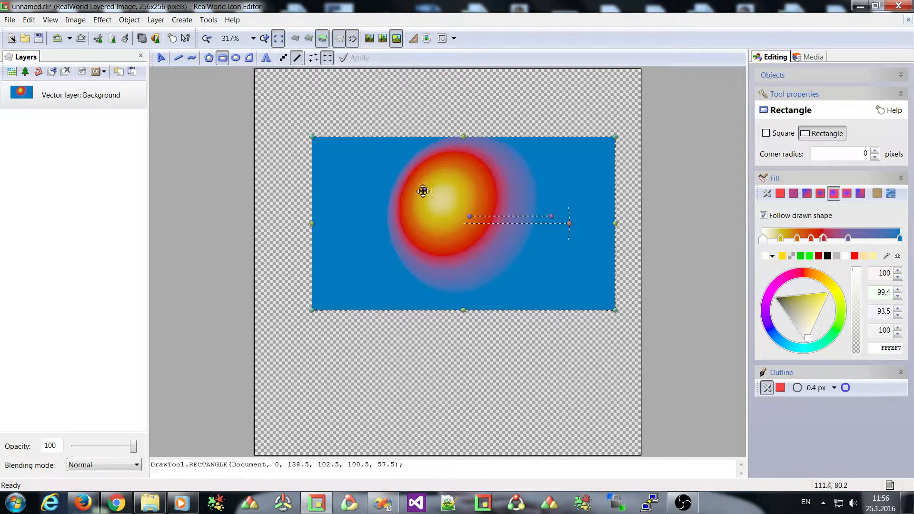
pyautogui.moveTo(429, 193); pyautogui.dragTo(403, 185)
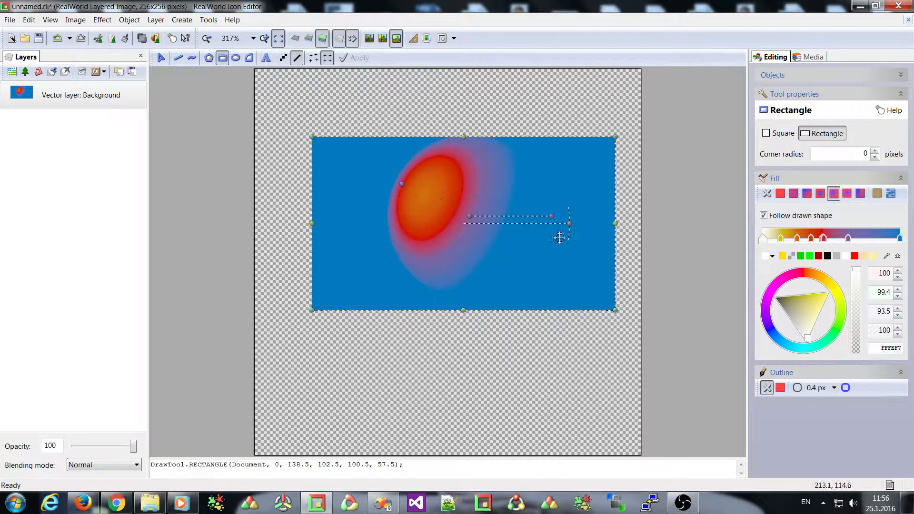
# Switch the fill to a diamond gradient, rotate and shrink it, and reduce its sides to form a triangle.
pyautogui.click(847, 194)
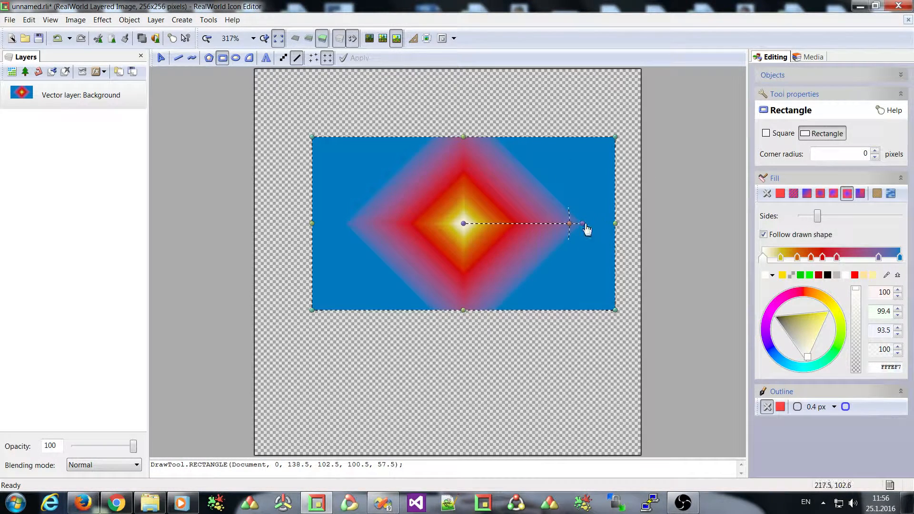
pyautogui.moveTo(583, 223); pyautogui.dragTo(551, 186)
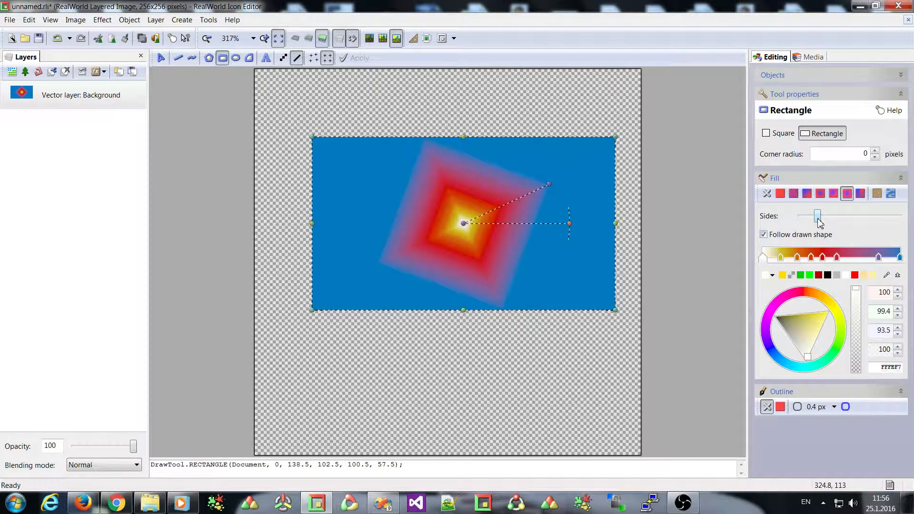
pyautogui.moveTo(816, 219); pyautogui.dragTo(808, 222)
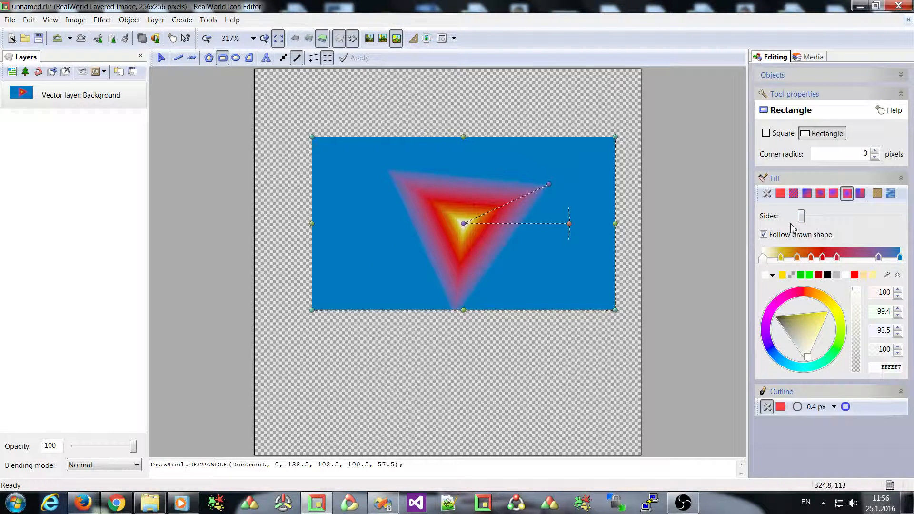
pyautogui.moveTo(801, 216)
pyautogui.mouseDown()
pyautogui.moveTo(899, 216)
pyautogui.moveTo(803, 225)
pyautogui.mouseUp()
# Switch the rectangle's fill to an angular gradient and paste the copied gradient colours into it.
pyautogui.click(861, 194)
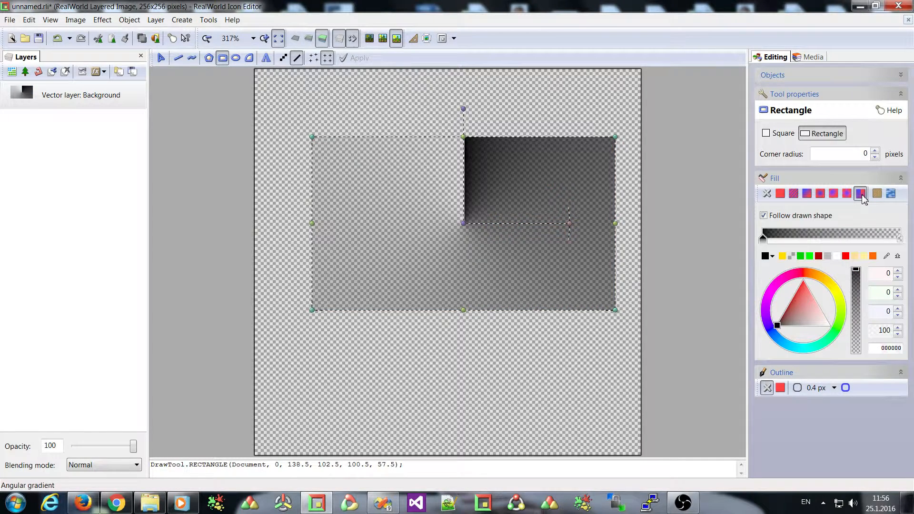
pyautogui.rightClick(811, 234)
pyautogui.click(848, 227)
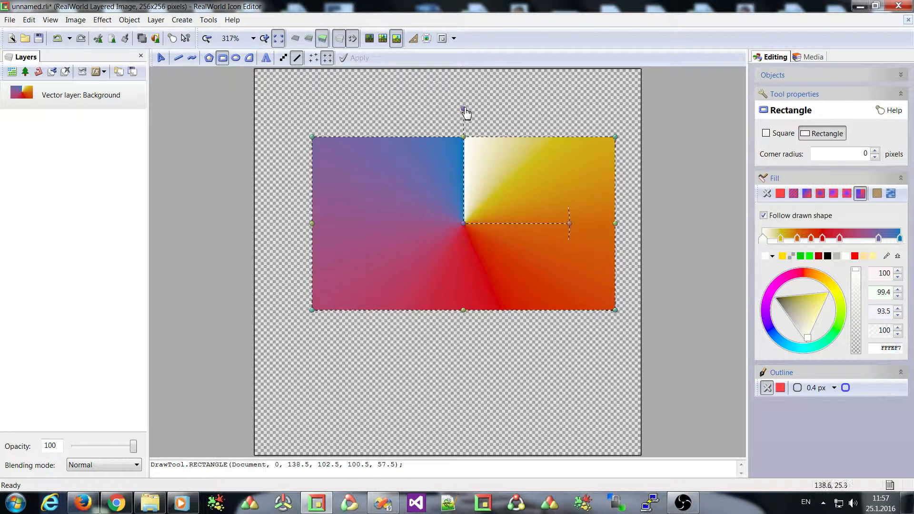
# Rotate the angular gradient's start towards the rectangle's upper-right corner and mirror its colours for a seamless transition.
pyautogui.moveTo(464, 109); pyautogui.dragTo(570, 153)
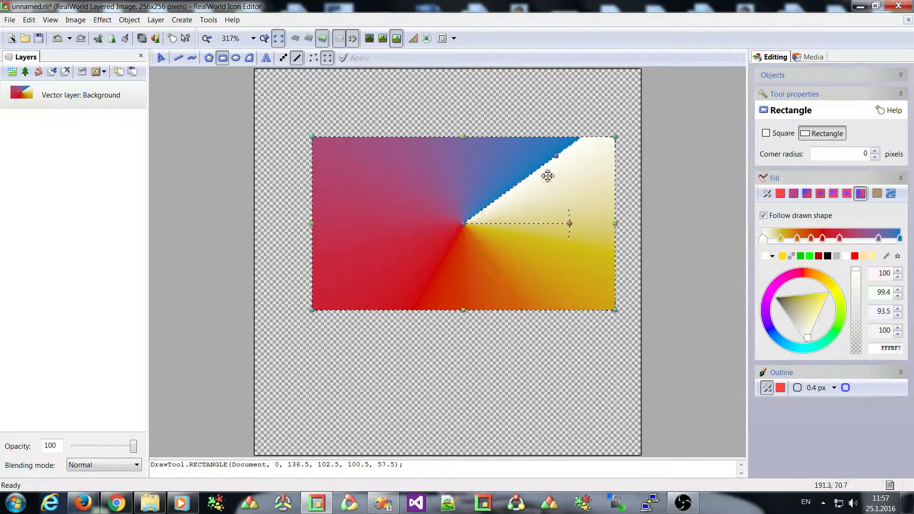
pyautogui.rightClick(849, 238)
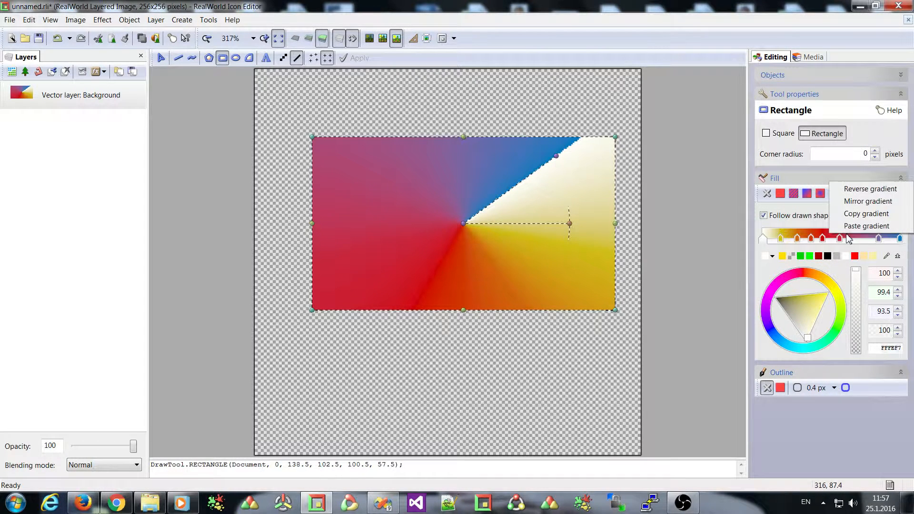
pyautogui.click(857, 204)
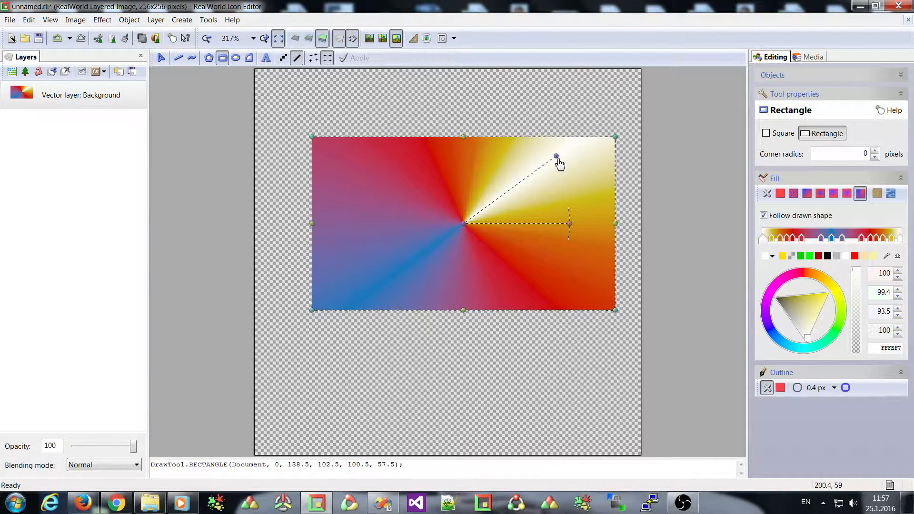
pyautogui.moveTo(558, 159)
pyautogui.mouseDown()
pyautogui.moveTo(549, 265)
pyautogui.moveTo(421, 321)
pyautogui.moveTo(422, 141)
pyautogui.moveTo(565, 228)
pyautogui.moveTo(563, 169)
pyautogui.mouseUp()
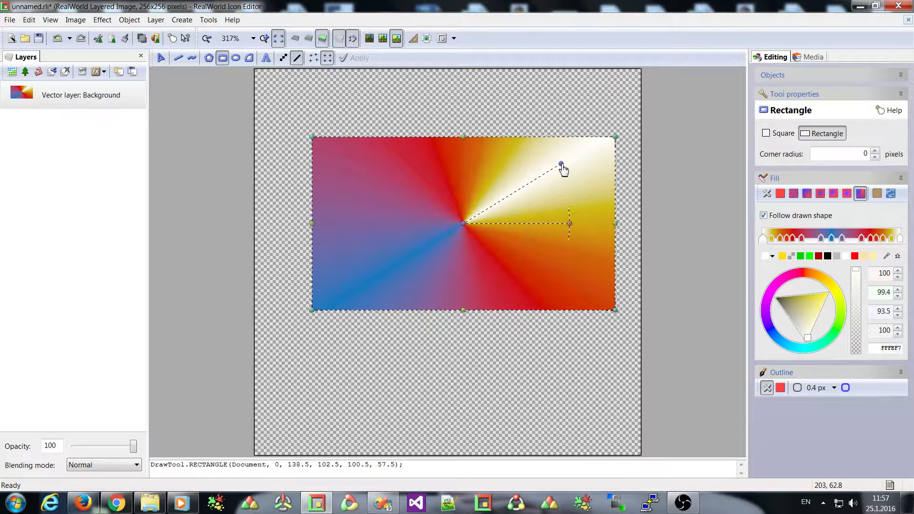